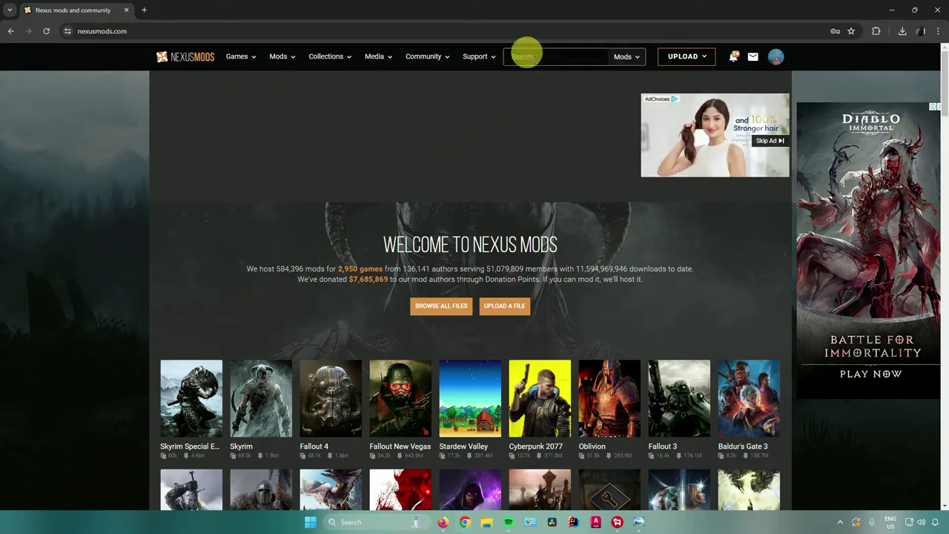
Switch the Cyberpunk 2077 mod list to Popular (All Time).
scroll(431, 233, "down", 1)
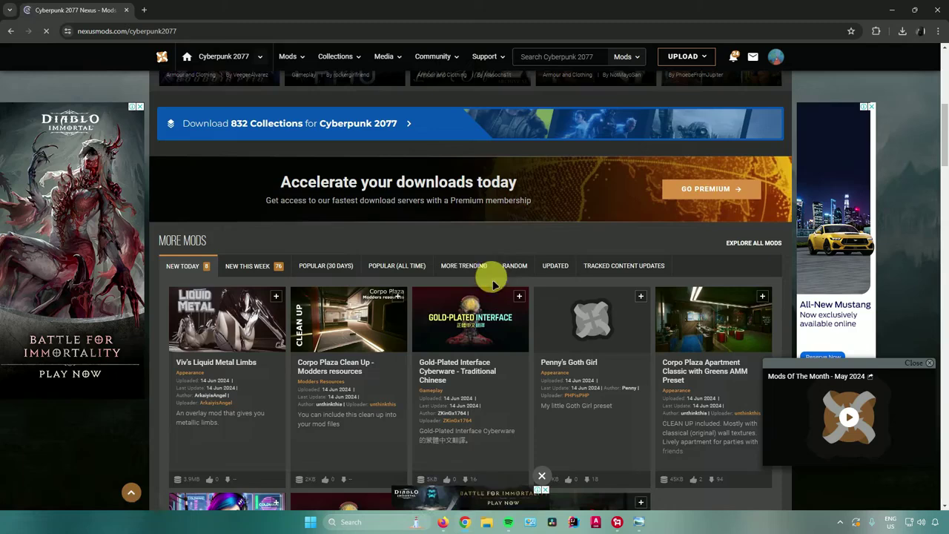
scroll(472, 276, "down", 1)
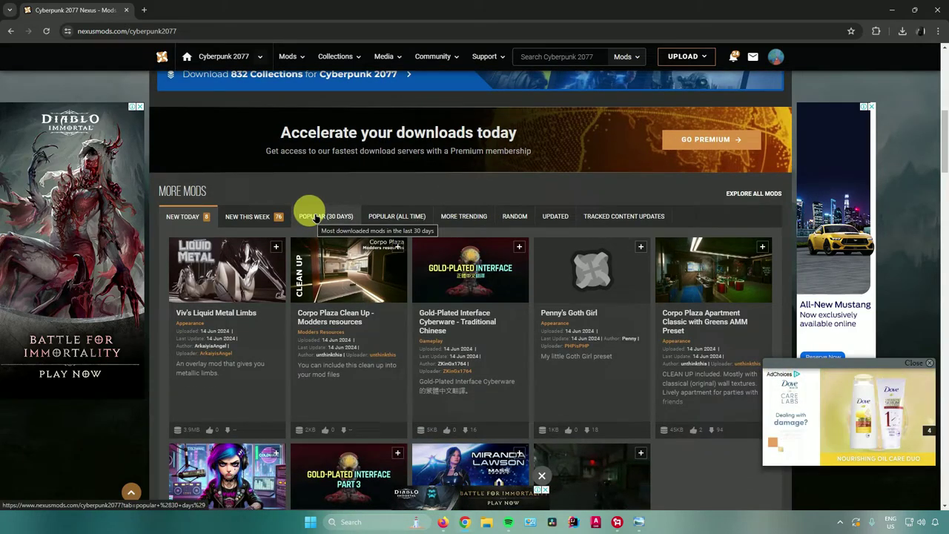
left_click(391, 217)
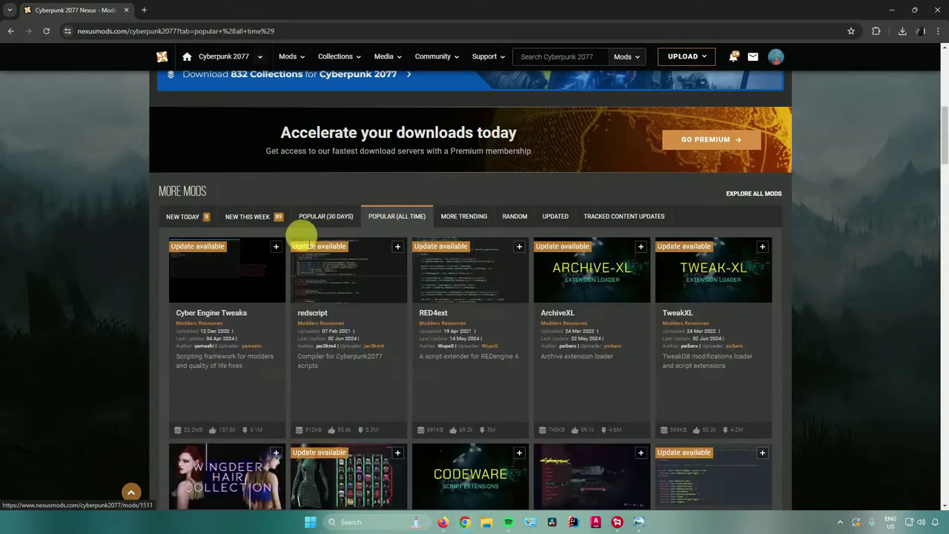
Browse the all-time popular mods grid, led by Cyber Engine Tweaks.
scroll(307, 240, "down", 1)
scroll(307, 243, "down", 1)
scroll(307, 243, "down", 1)
scroll(306, 244, "down", 2)
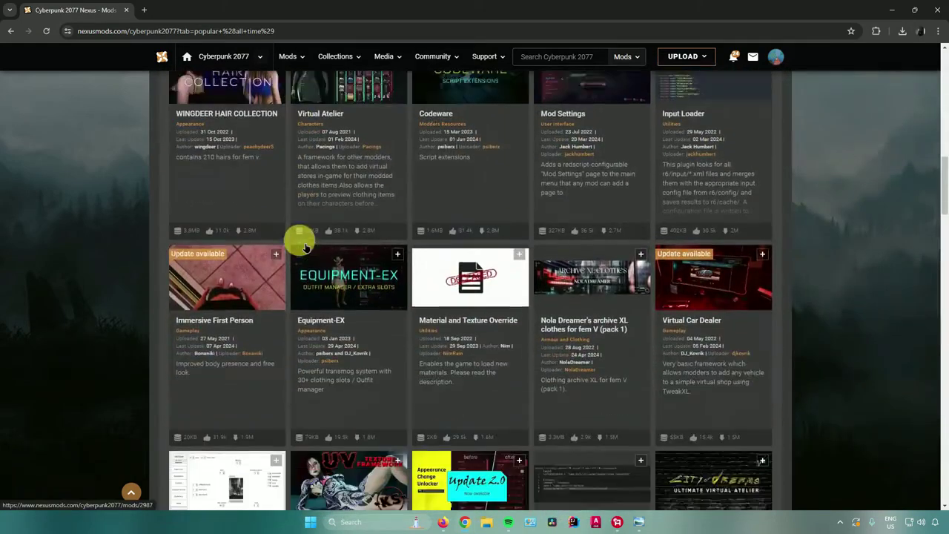
scroll(305, 247, "down", 2)
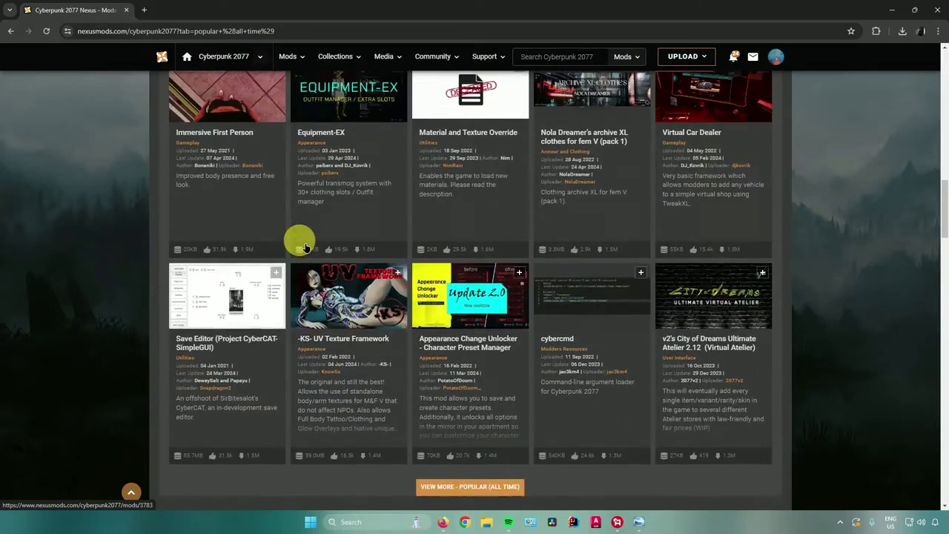
scroll(311, 245, "up", 2)
scroll(314, 239, "up", 5)
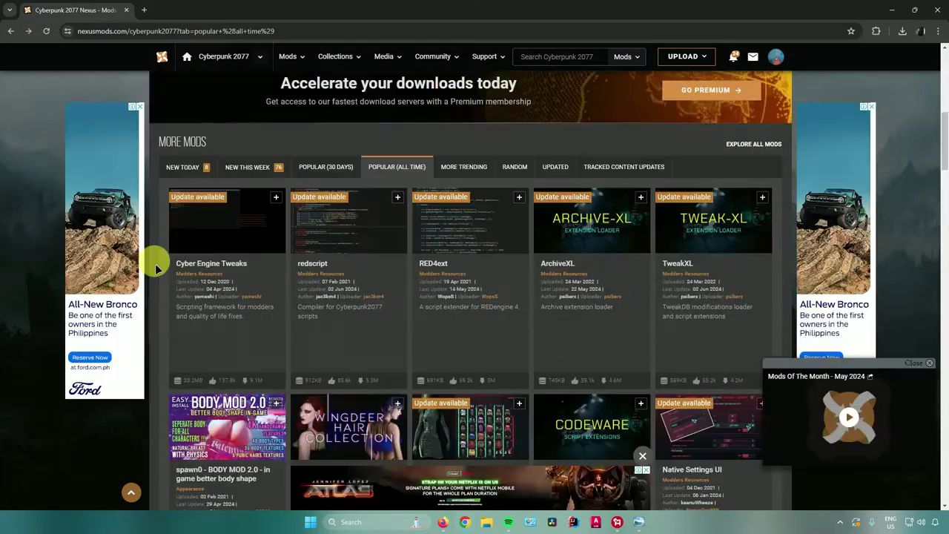
scroll(178, 260, "down", 2)
scroll(212, 258, "down", 2)
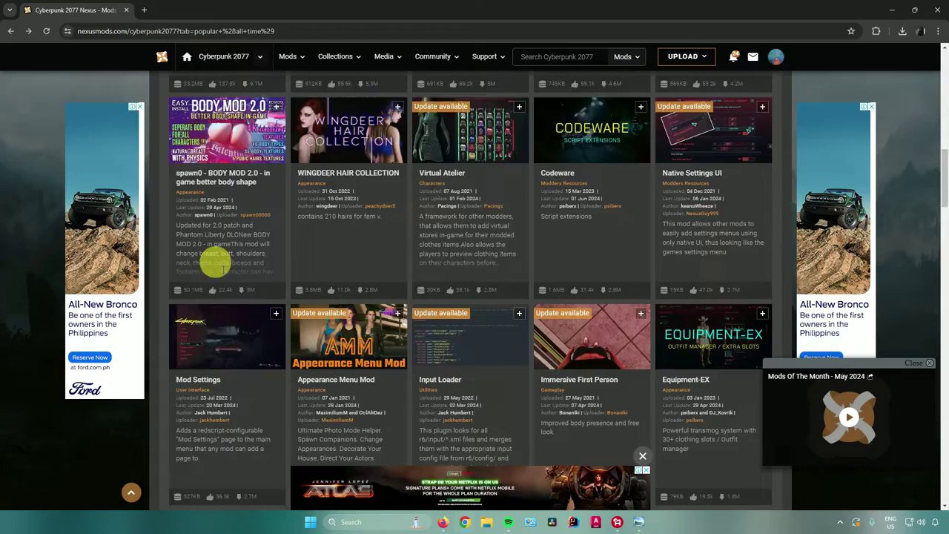
scroll(222, 269, "down", 3)
scroll(222, 267, "down", 2)
scroll(226, 271, "up", 4)
scroll(566, 298, "down", 1)
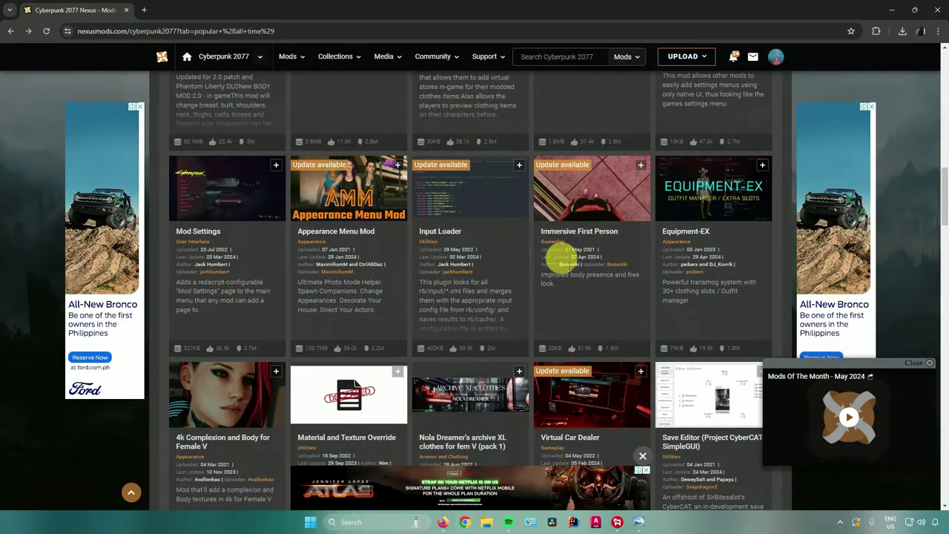
Show the Immersive First Person files: main version 1.5.1, optional and old files.
left_click(567, 216)
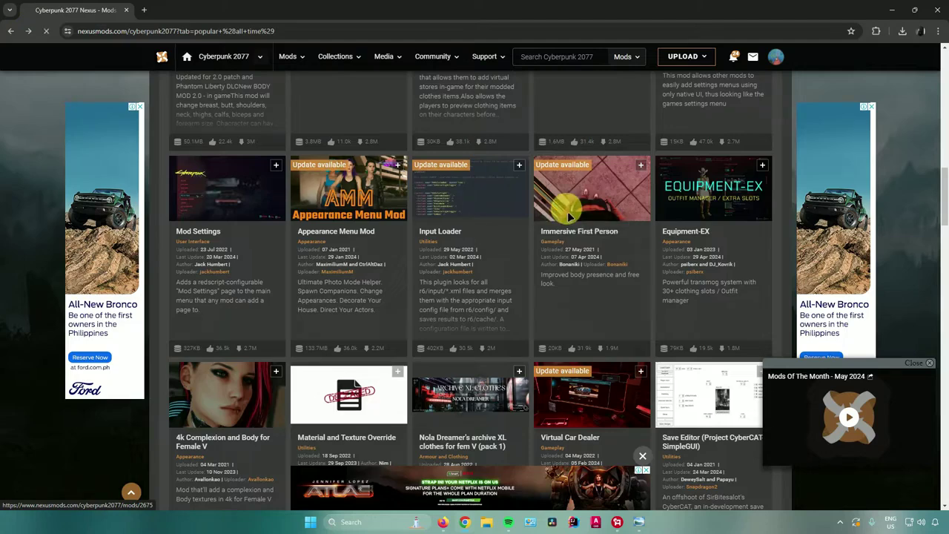
scroll(382, 234, "down", 2)
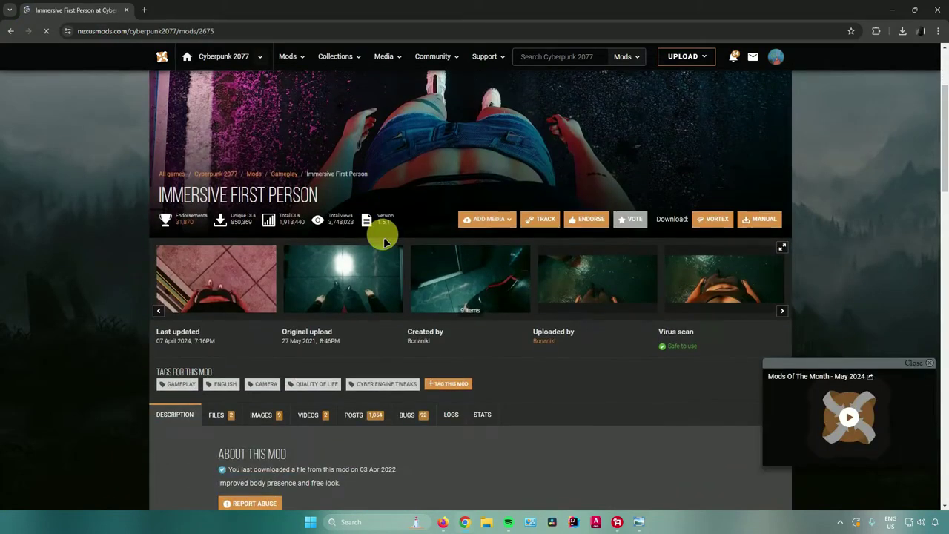
scroll(383, 239, "down", 1)
scroll(344, 236, "down", 1)
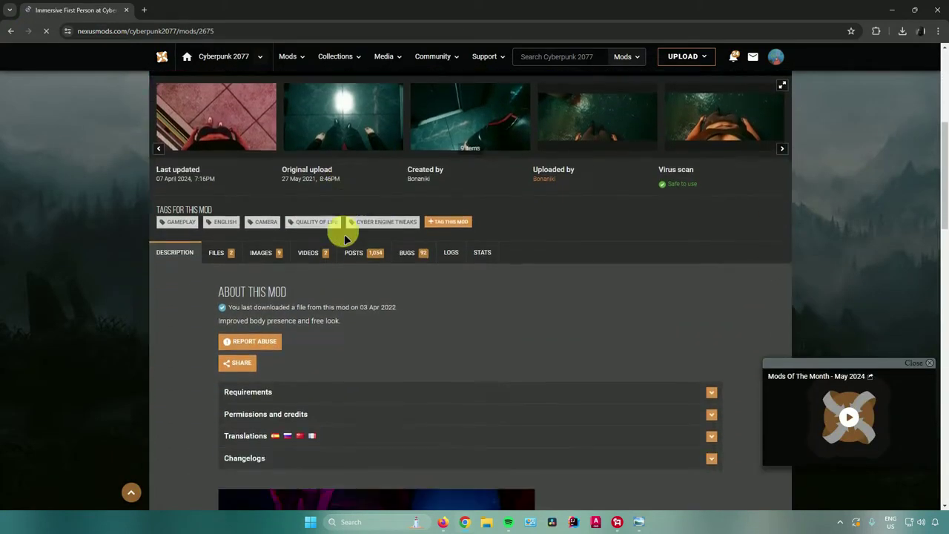
scroll(345, 236, "down", 1)
left_click(216, 168)
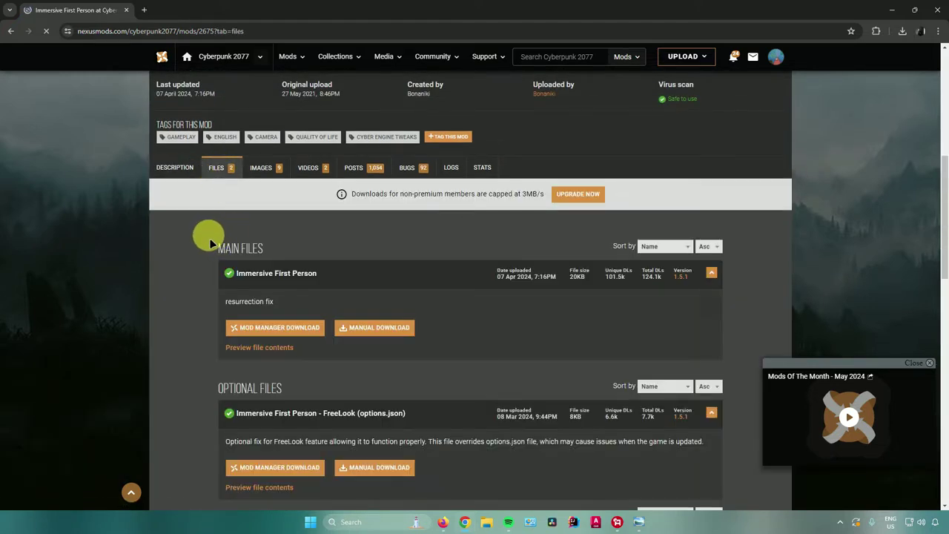
scroll(200, 236, "down", 1)
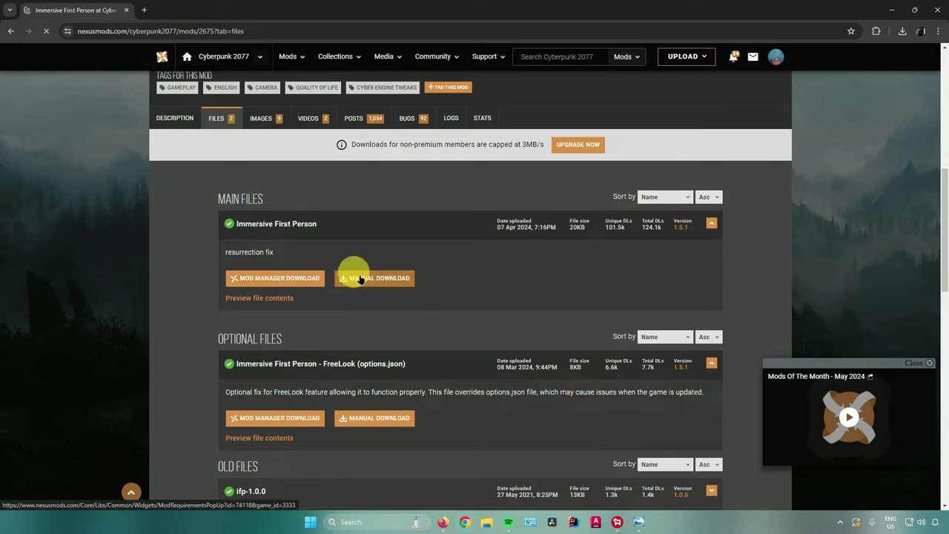
Request Immersive First Person's main file and open its Cyber Engine Tweaks requirement in a new tab.
left_click(361, 279)
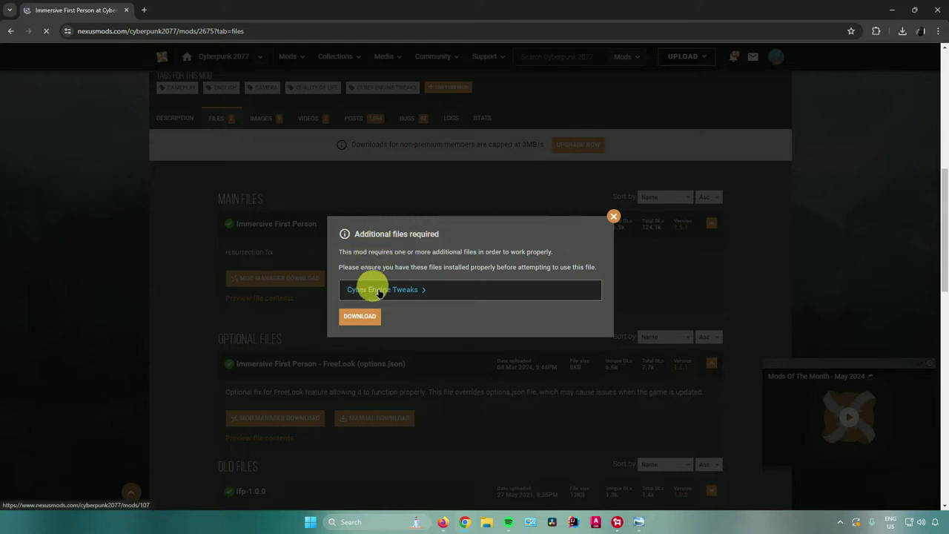
right_click(379, 292)
left_click(406, 302)
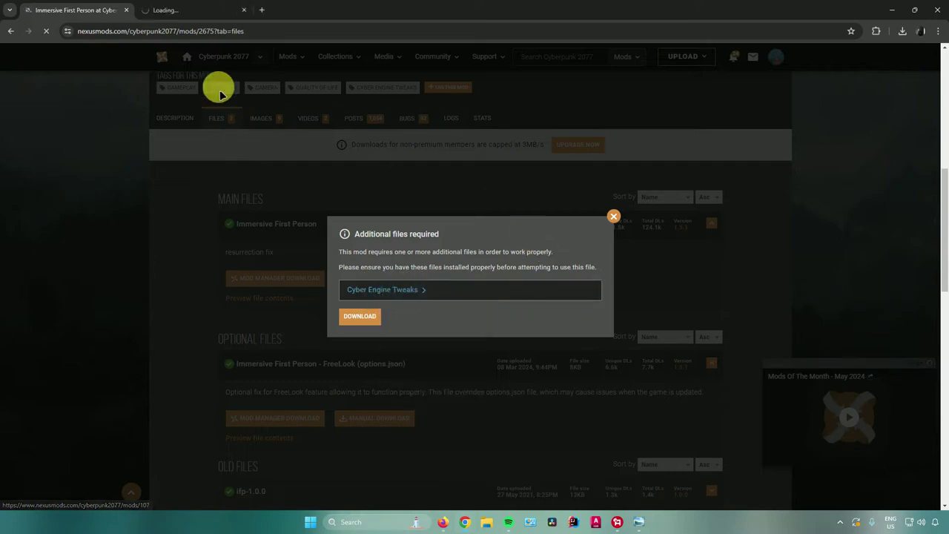
Slow-download the CET 1.32.2 main file, then return to the Immersive First Person tab.
left_click(190, 20)
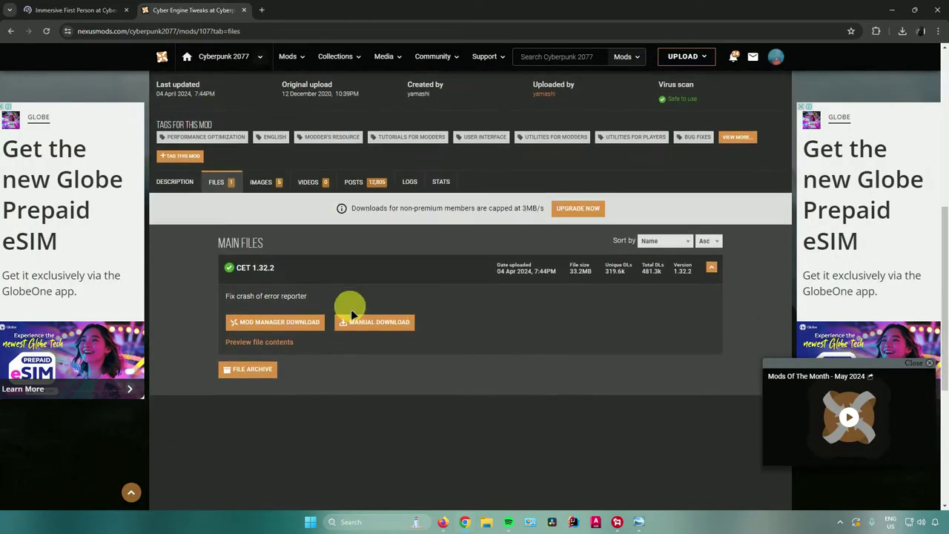
left_click(353, 314)
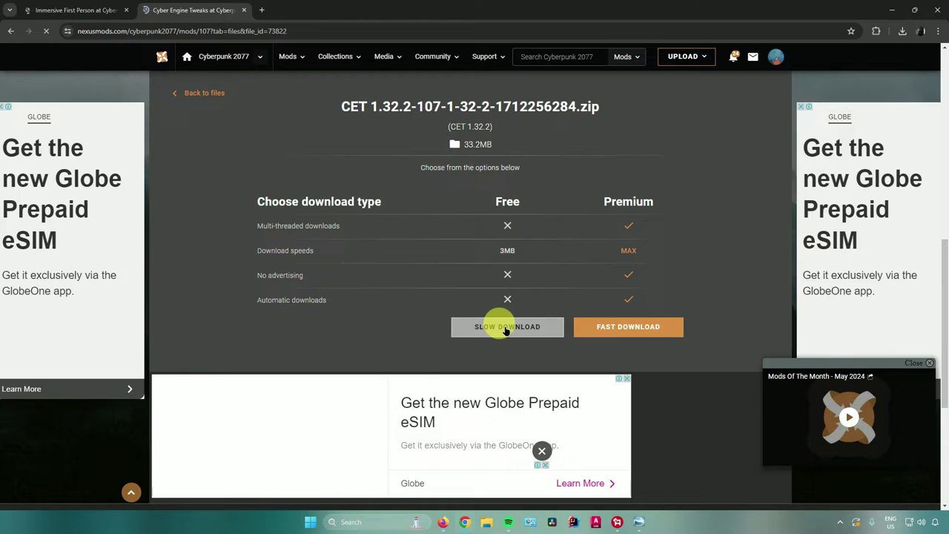
left_click(504, 328)
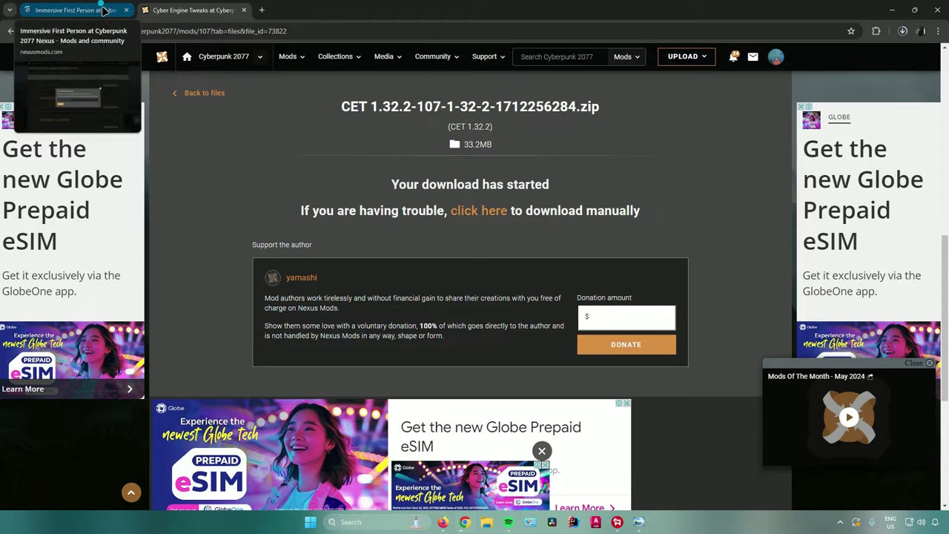
left_click(106, 12)
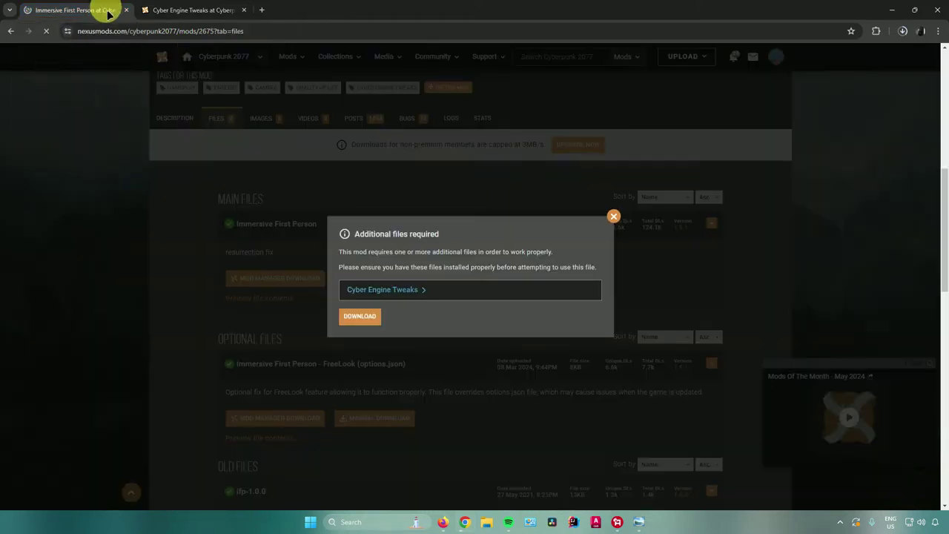
Proceed past the requirements prompt and slow-download the Immersive First Person file.
left_click(359, 317)
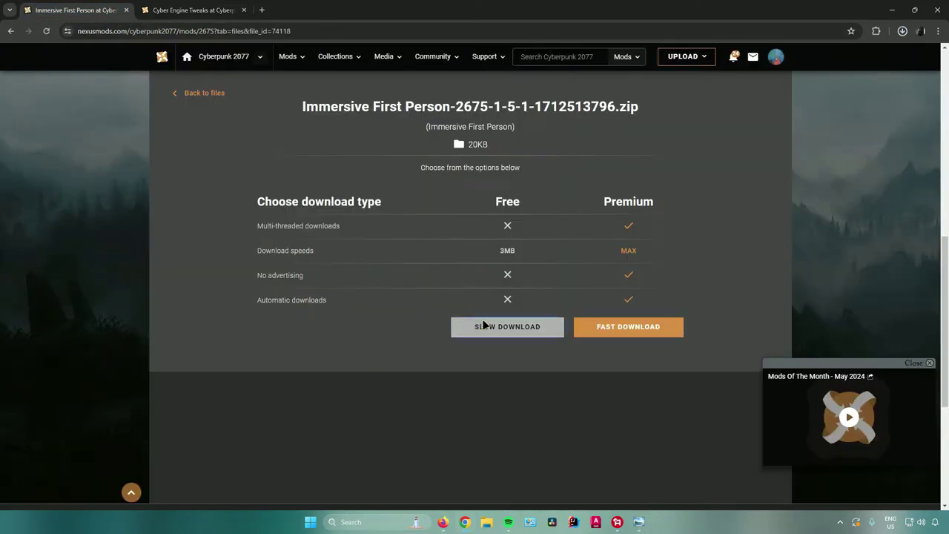
left_click(478, 327)
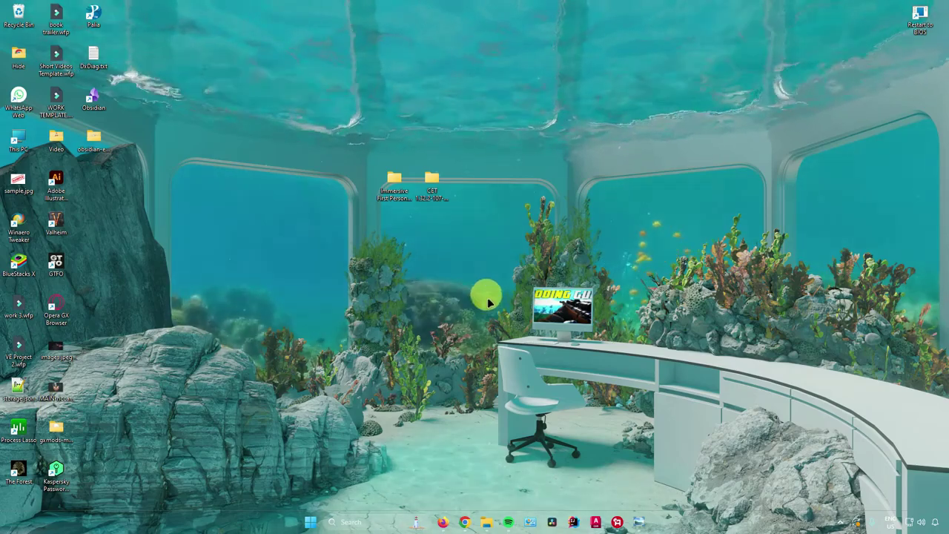
Open Steam from the tray and bring up Cyberpunk 2077's Manage options in the Library.
left_click(841, 522)
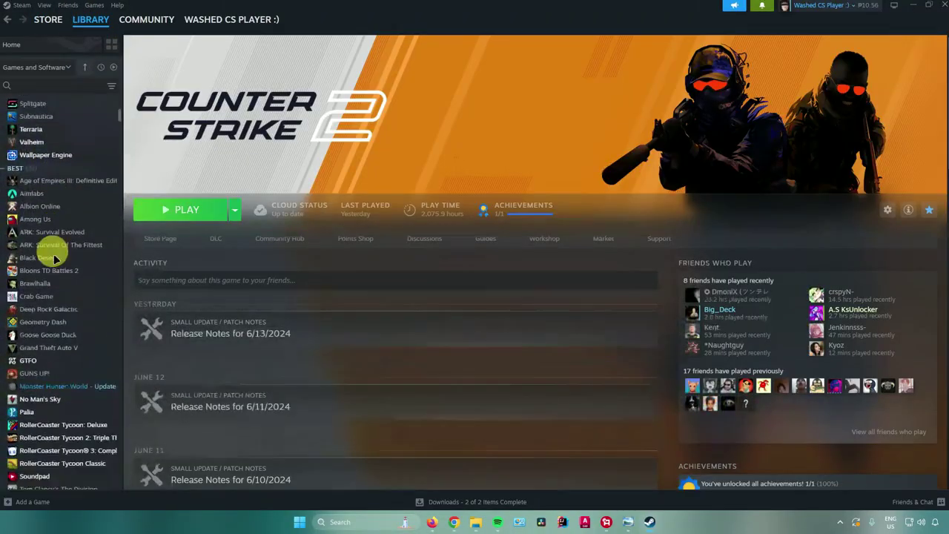
scroll(53, 256, "down", 2)
scroll(54, 254, "down", 2)
scroll(53, 255, "down", 2)
left_click(62, 322)
right_click(64, 324)
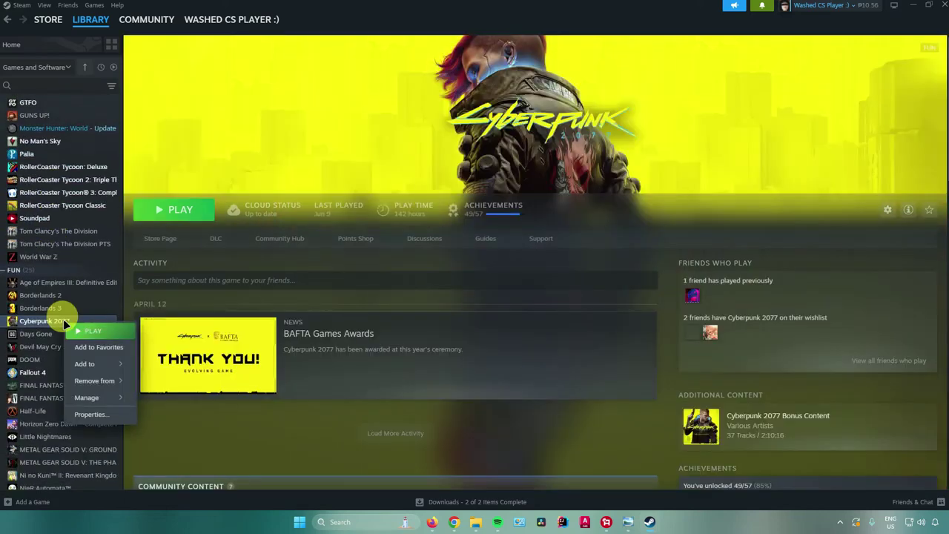
left_click(96, 399)
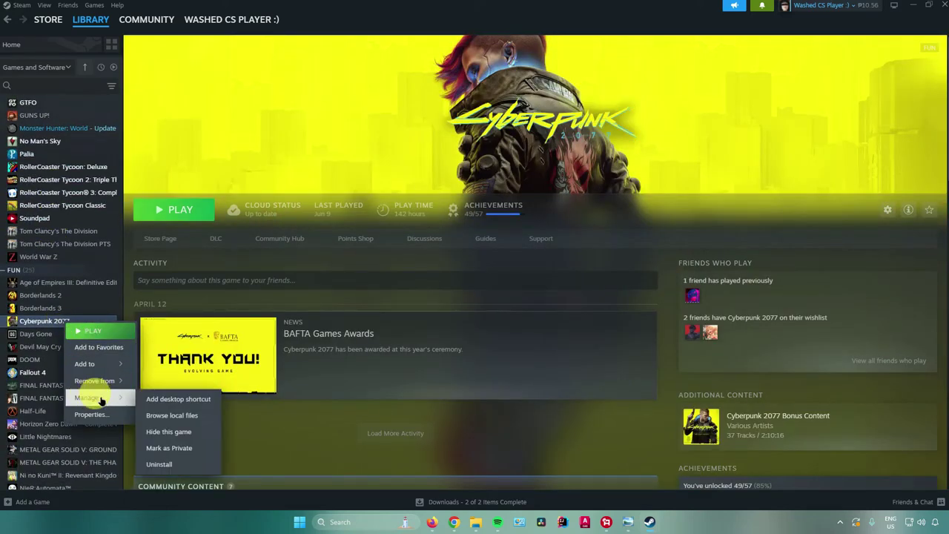
Open Cyberpunk 2077's local files and arrange it beside the desktop mod folders.
left_click(169, 417)
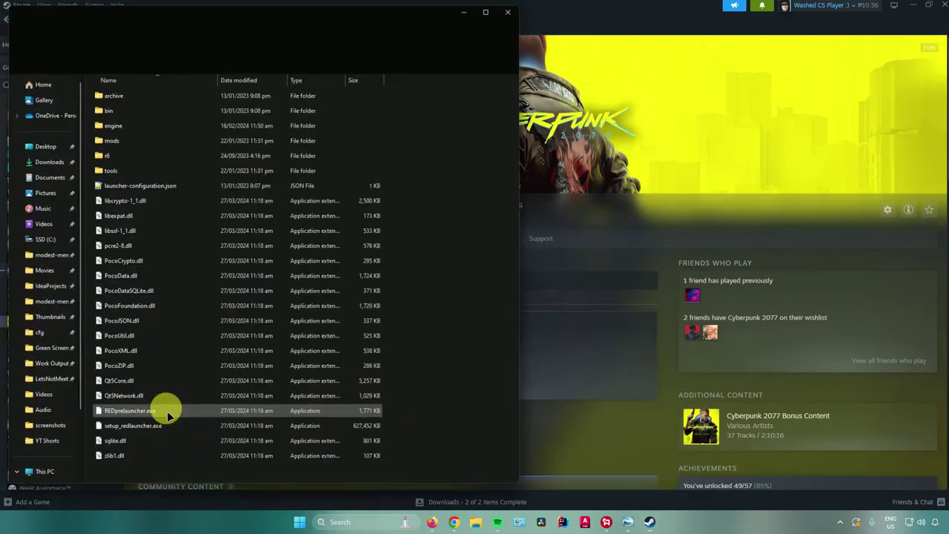
left_click(912, 5)
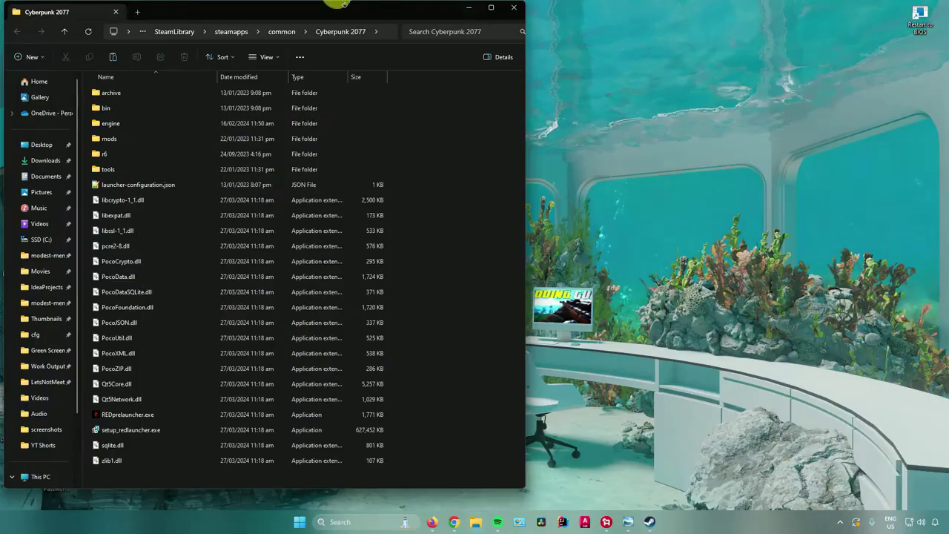
mouse_move(345, 11)
left_mouse_down()
mouse_move(741, 43)
mouse_move(795, 21)
left_mouse_up()
left_click_drag(394, 182, 282, 182)
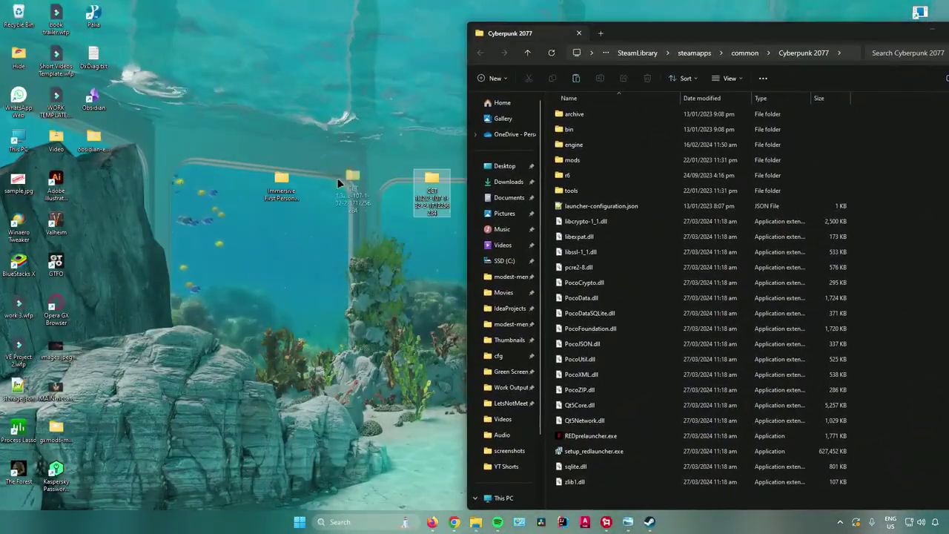
left_click_drag(432, 185, 319, 186)
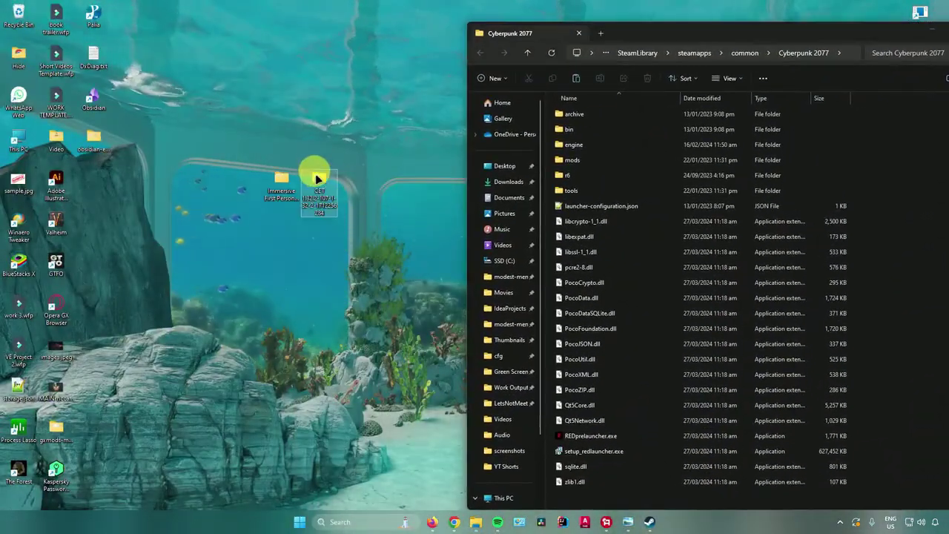
Drag the Cyber Engine Tweaks bin folder into the Cyberpunk 2077 folder.
double_click(277, 180)
key("ctrl+w")
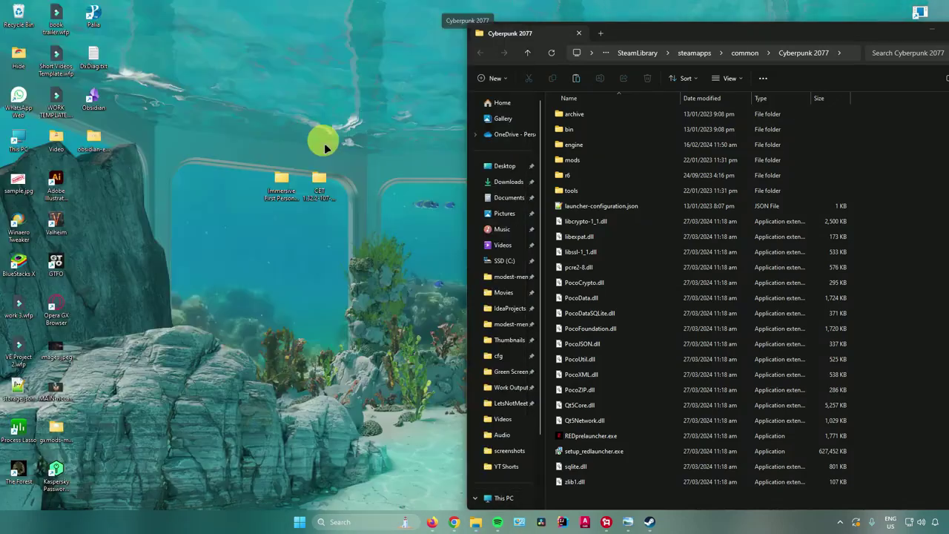
double_click(319, 182)
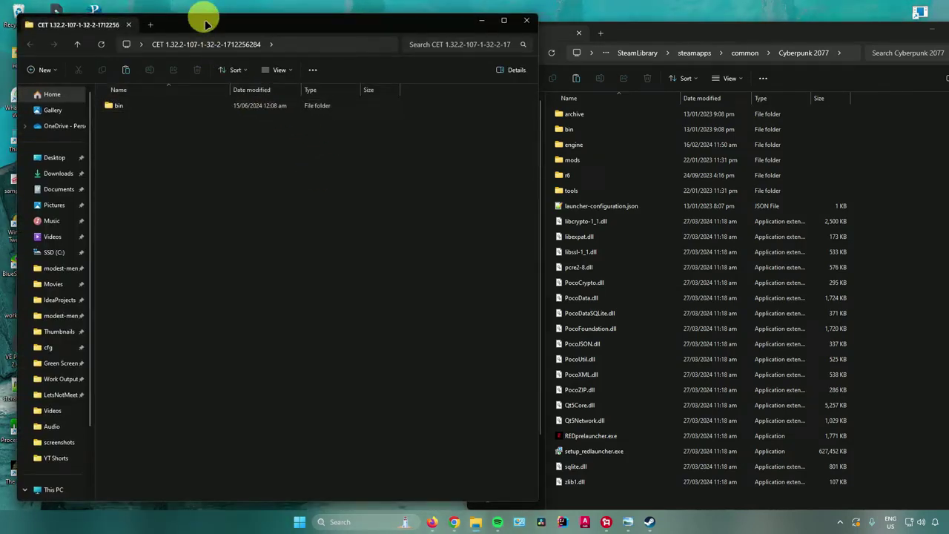
left_click_drag(206, 21, 169, 11)
left_click(154, 105)
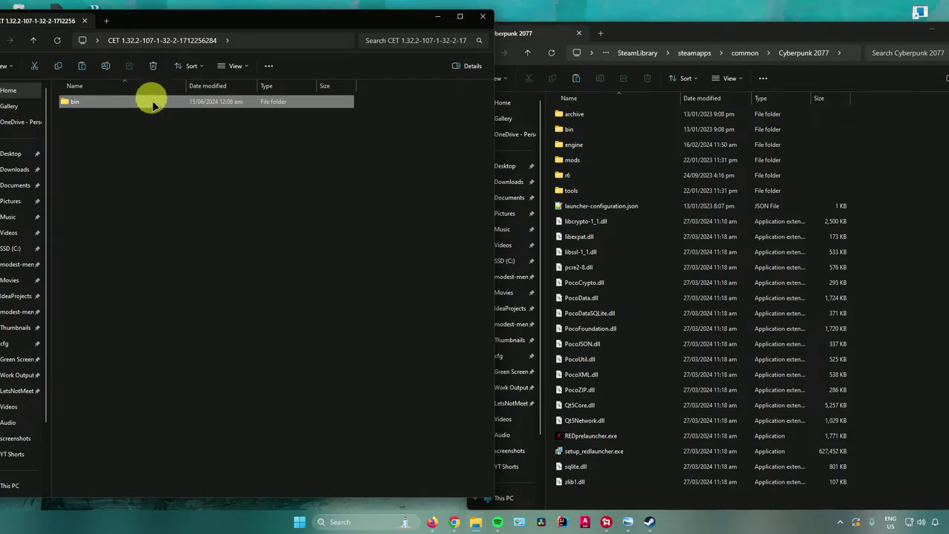
left_click_drag(221, 115, 876, 152)
Drag the Immersive First Person bin folder into the Cyberpunk 2077 folder.
left_click(482, 16)
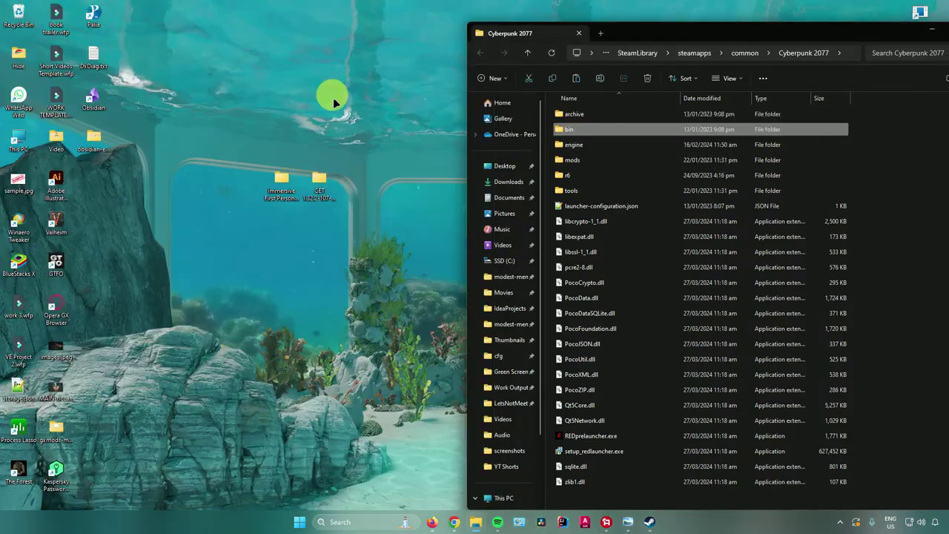
double_click(275, 178)
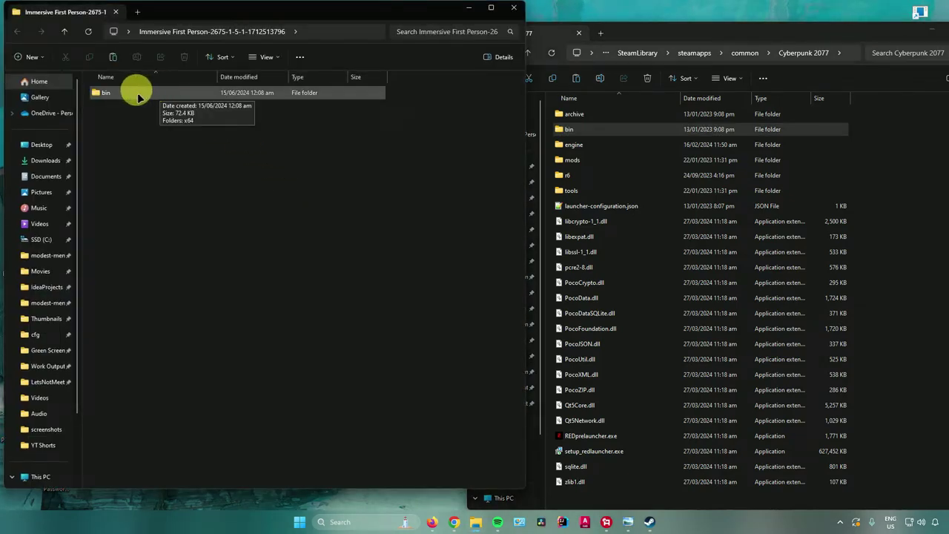
left_click_drag(138, 96, 890, 127)
left_click(514, 7)
Check the game's bin folder contents, then close the Cyberpunk 2077 window.
left_click_drag(693, 34, 515, 44)
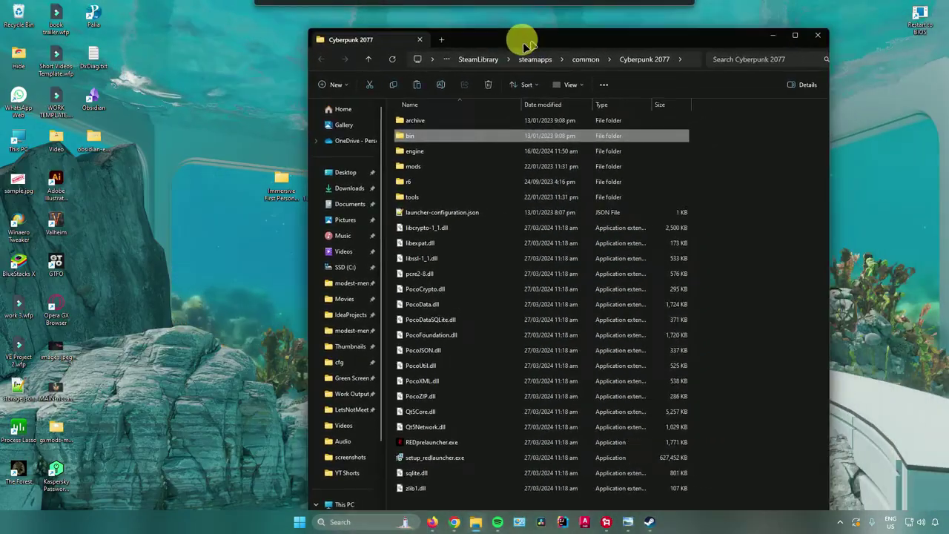
double_click(461, 140)
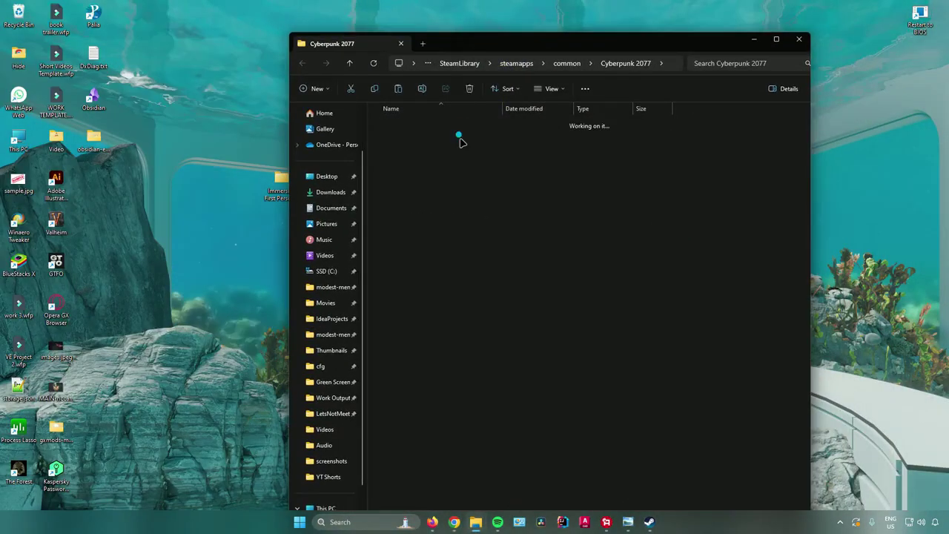
key("alt+Left")
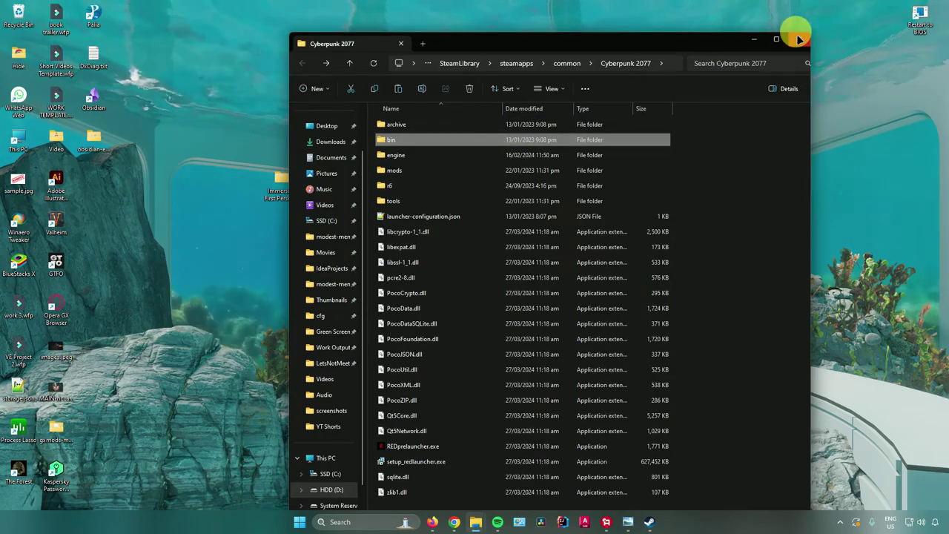
left_click(800, 38)
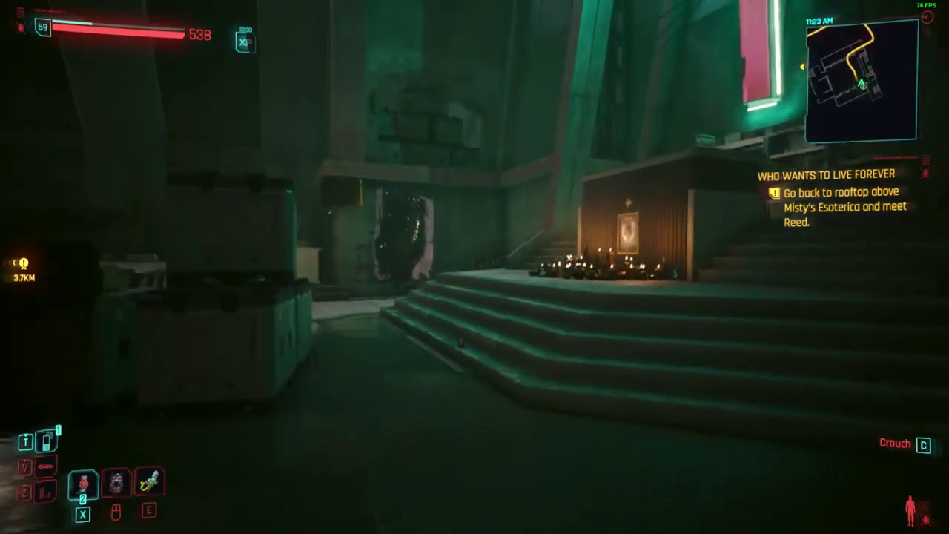
Walk forward and view the ImmersiveFirstPerson settings in the CET overlay, then close it.
key("w")
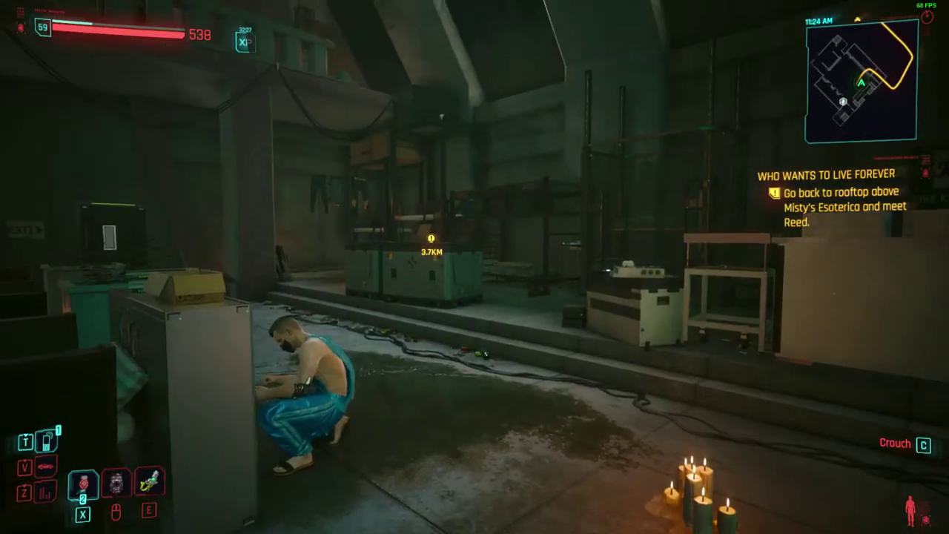
key("grave")
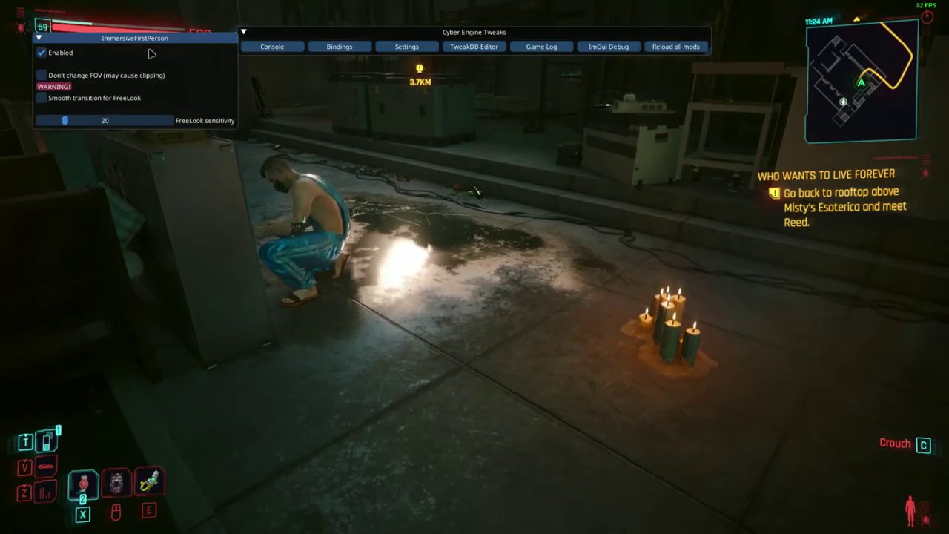
mouse_move(149, 41)
left_mouse_down()
mouse_move(314, 112)
mouse_move(408, 126)
left_mouse_up()
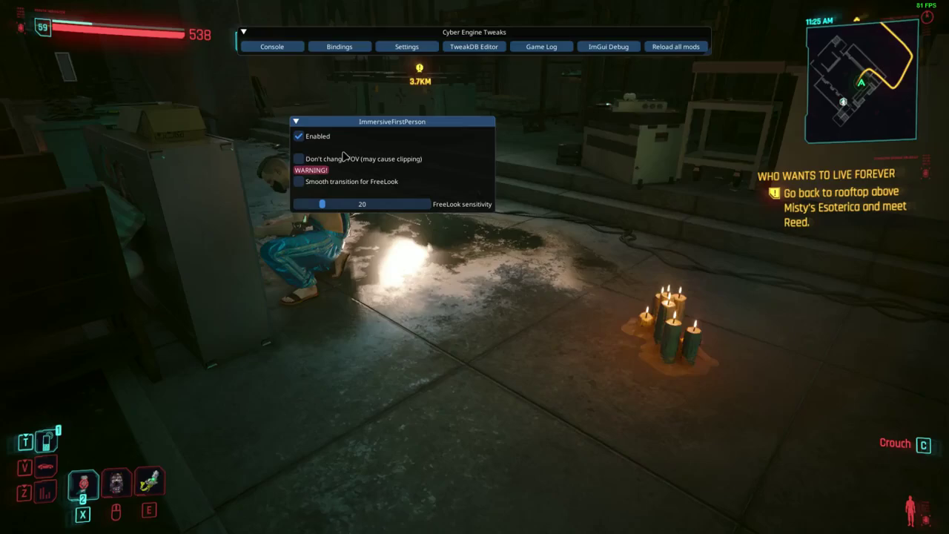
key("grave")
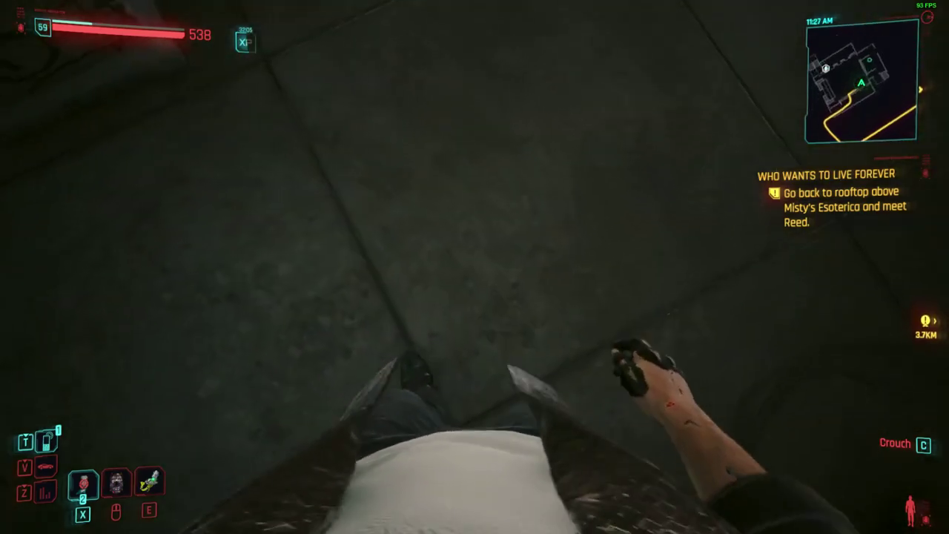